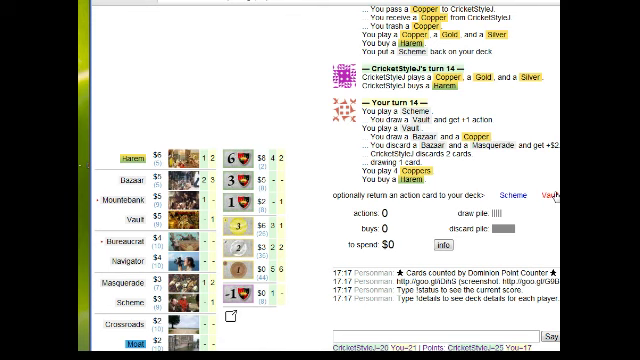
Topdeck the Vault, pass a card to the opponent's Masquerade, and play two Bazaars
click(550, 195)
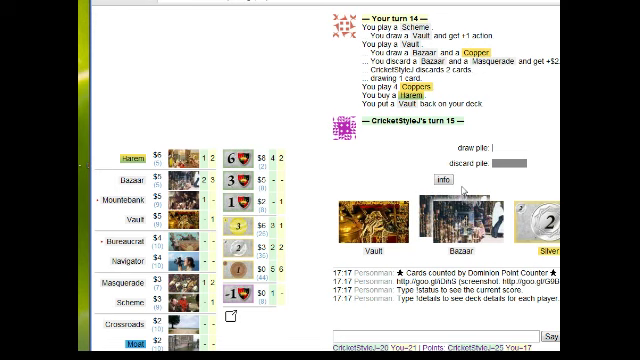
click(527, 130)
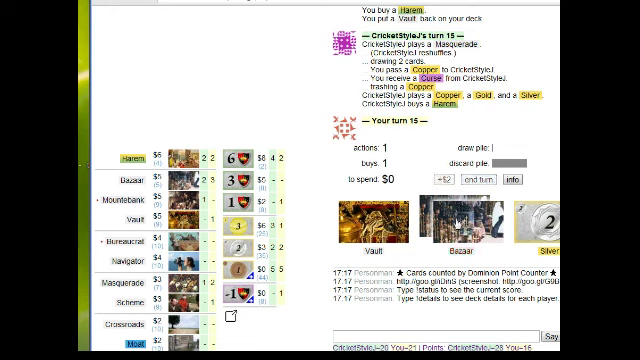
click(456, 225)
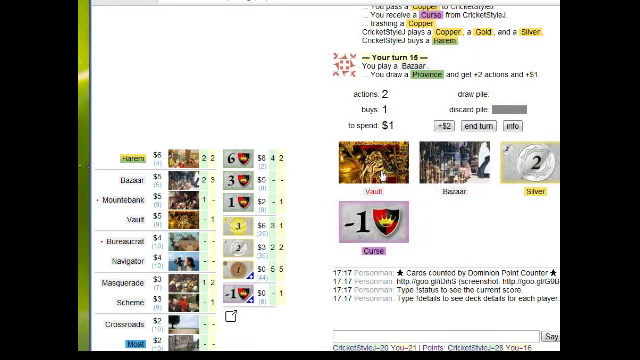
click(434, 173)
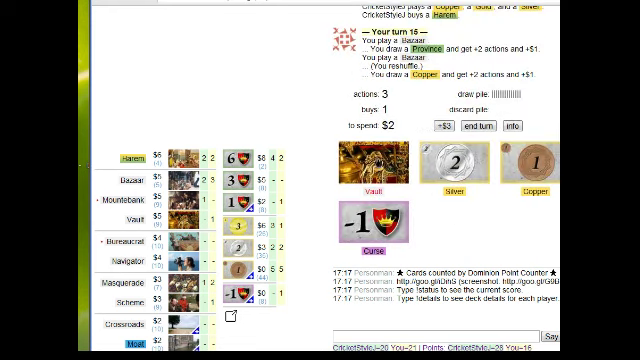
Play Vault discarding the Province, then play Scheme and Silver for $5
click(384, 166)
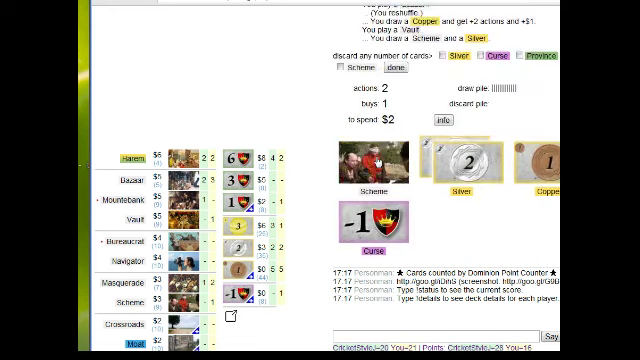
click(533, 58)
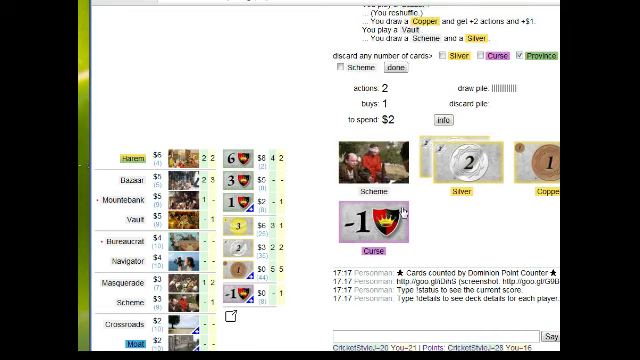
scroll(426, 176, up, 1)
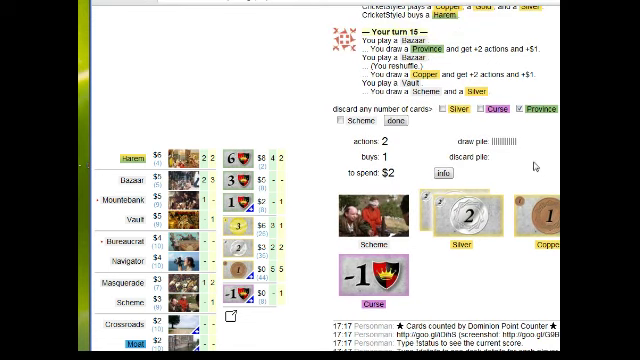
click(396, 121)
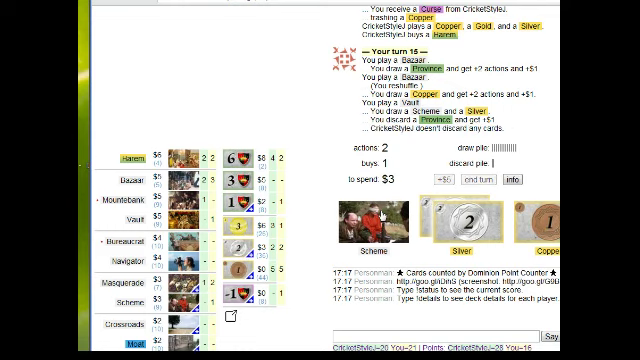
click(382, 214)
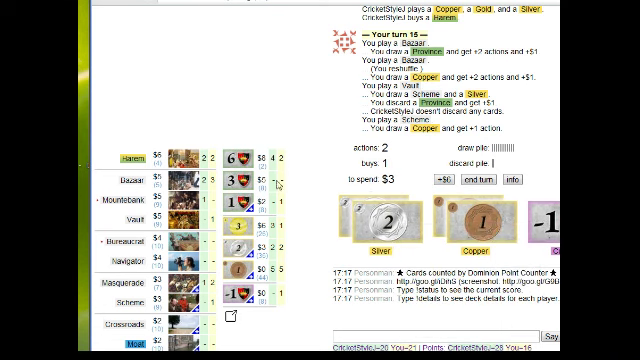
click(410, 232)
mouse_move(237, 181)
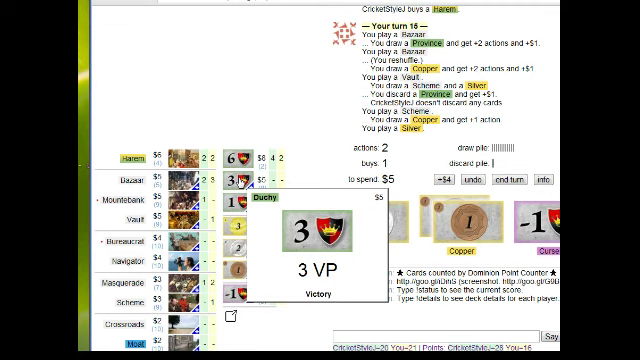
Buy a Duchy with the $5 and confirm, topdecking Scheme as the turn ends
click(240, 182)
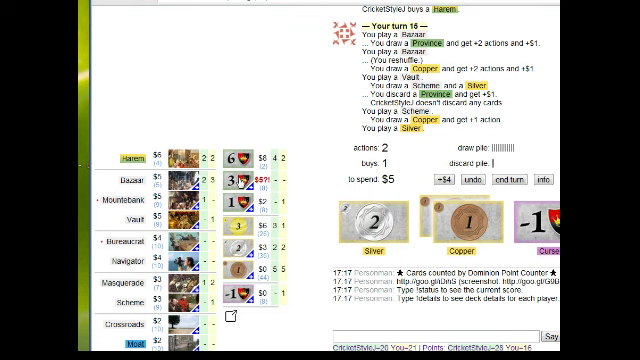
click(240, 182)
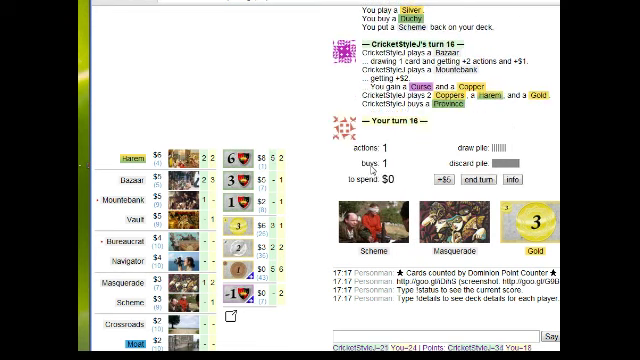
Play Scheme and Masquerade, passing a Copper to the opponent
click(370, 221)
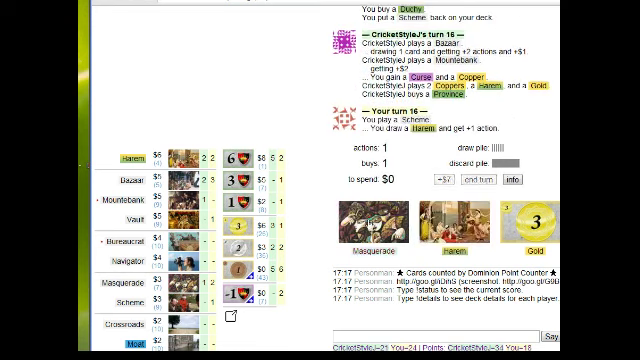
click(370, 221)
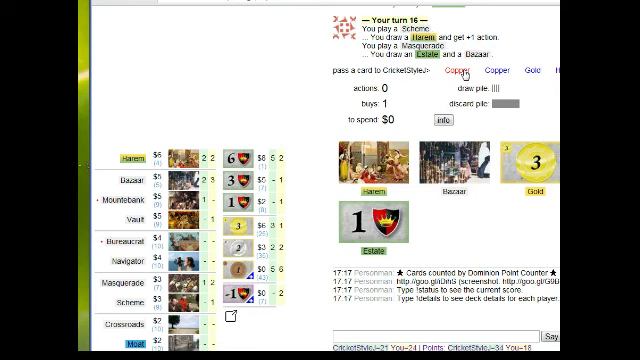
click(460, 71)
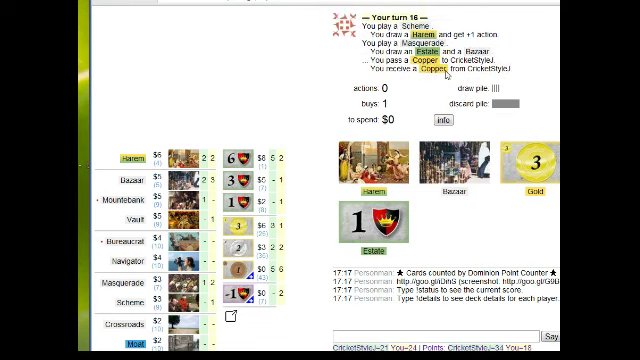
Trash a Copper, play treasures for $6, buy a Duchy and topdeck Masquerade
click(447, 75)
click(447, 126)
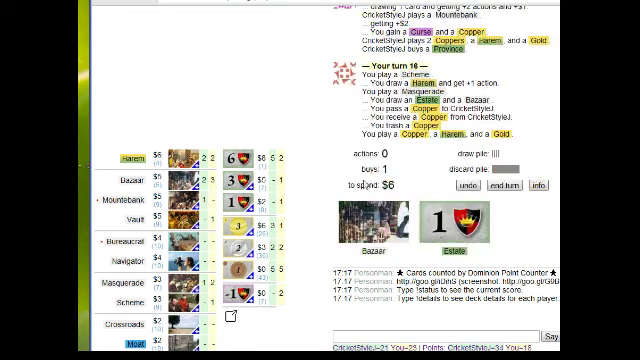
click(241, 180)
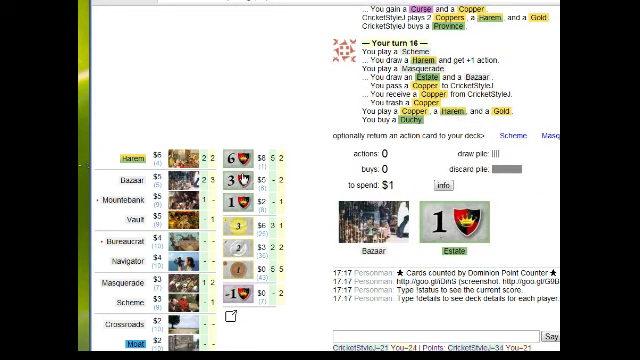
click(549, 137)
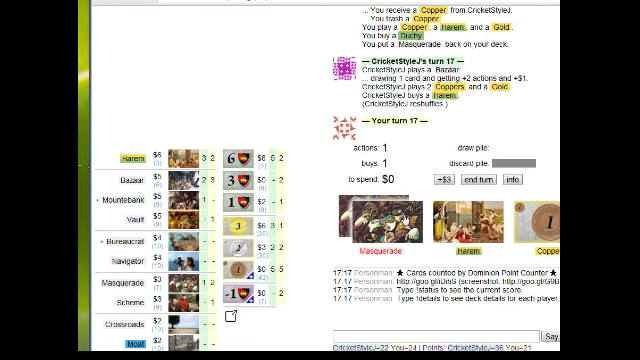
Play Masquerade passing a Copper, play Harem and Silver for $4, and buy an Estate
mouse_move(380, 218)
click(400, 228)
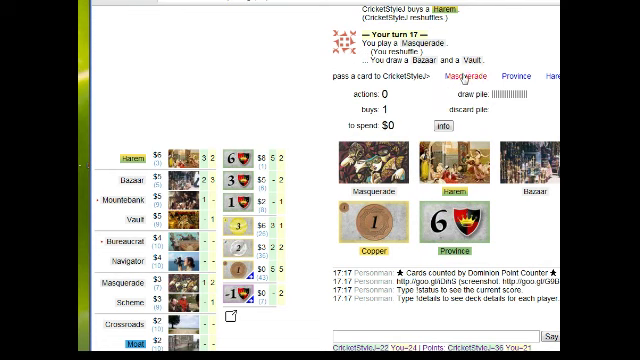
click(373, 222)
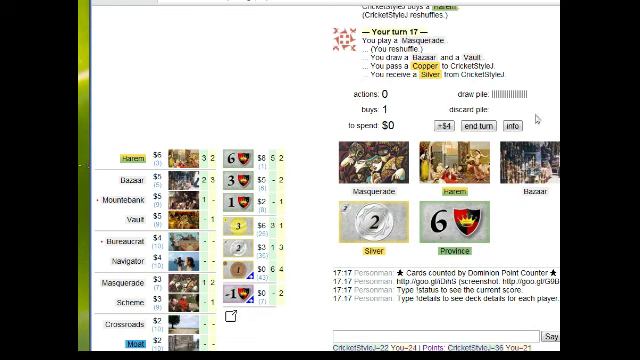
click(444, 126)
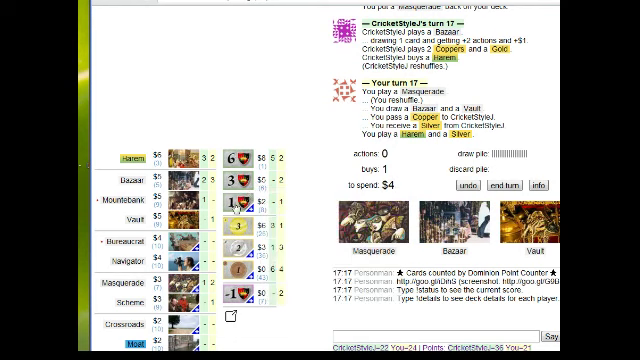
click(237, 203)
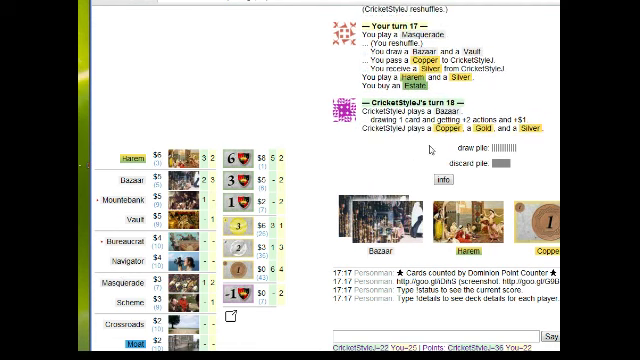
Play both Bazaars and all treasures for $6, then buy a Duchy
click(400, 225)
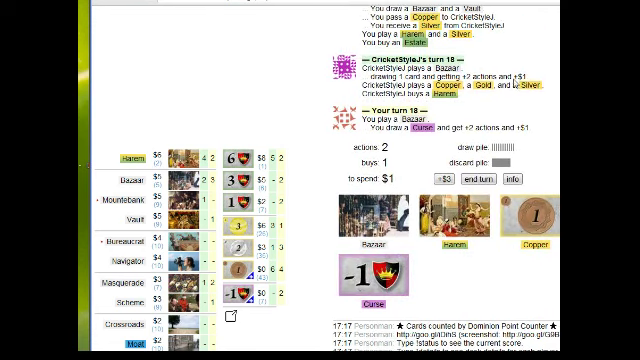
click(380, 220)
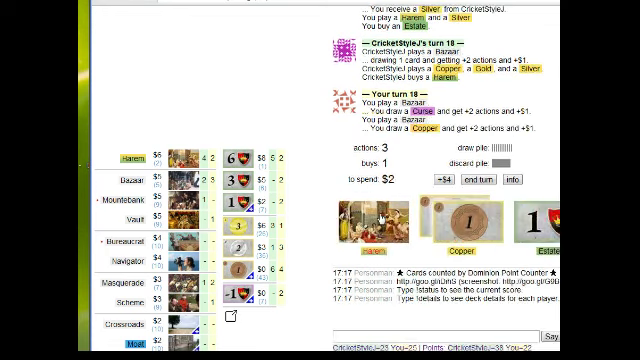
click(444, 179)
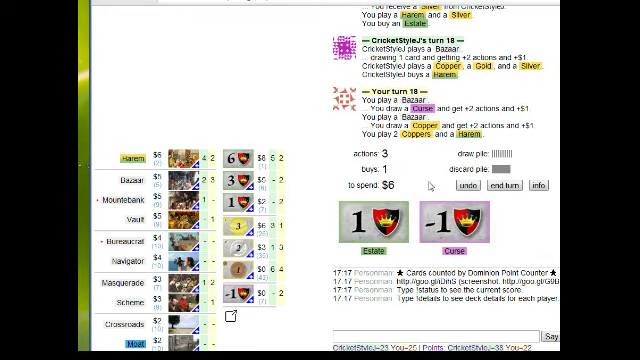
click(244, 182)
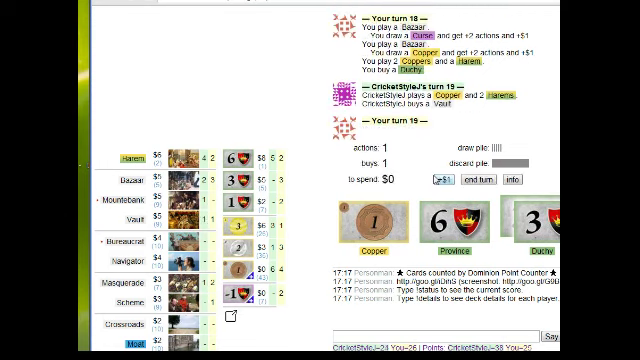
Skip turn 19, pass a Copper, play Scheme and $8 treasures, buy a Duchy, topdeck Scheme
click(475, 180)
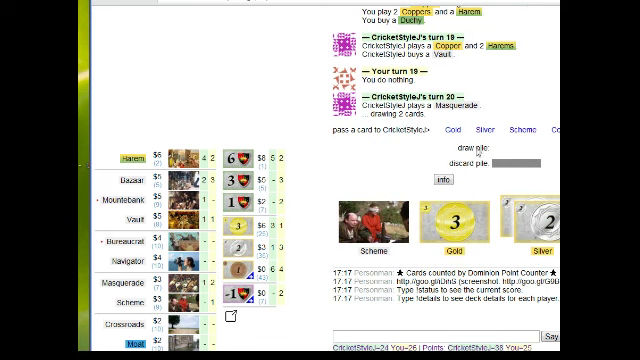
click(554, 130)
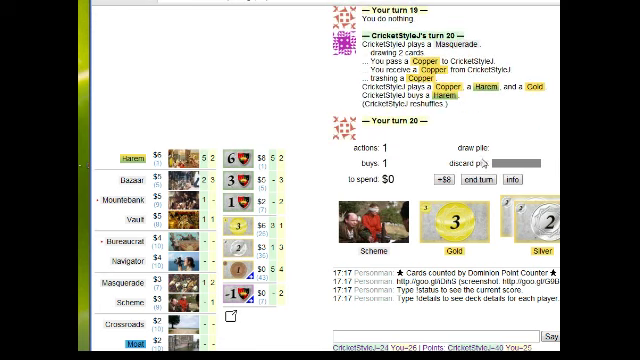
click(373, 218)
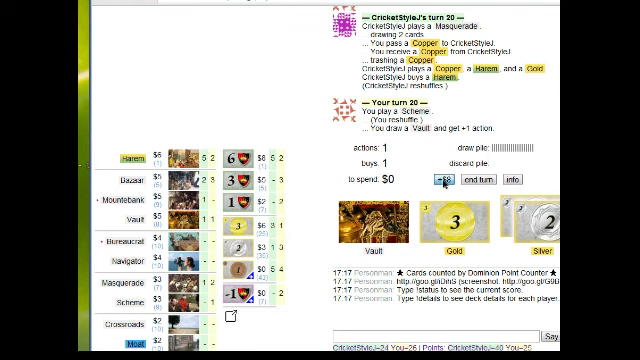
click(444, 181)
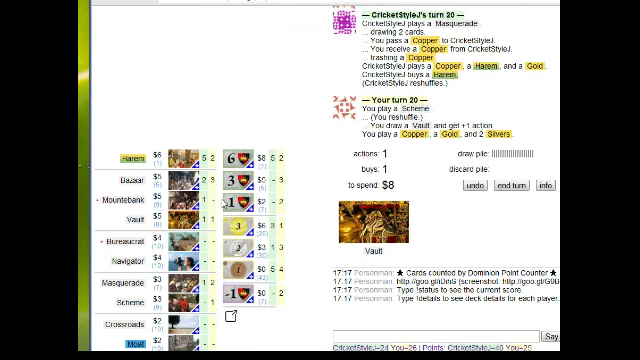
mouse_move(237, 180)
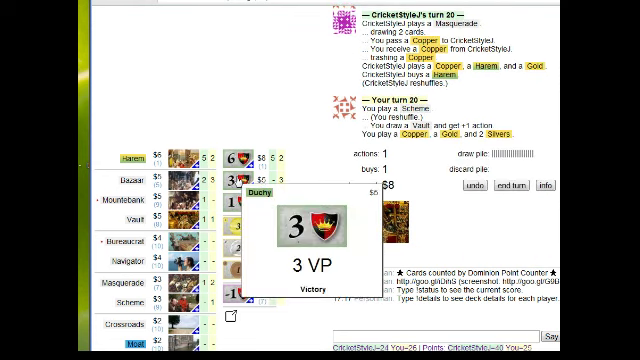
click(237, 181)
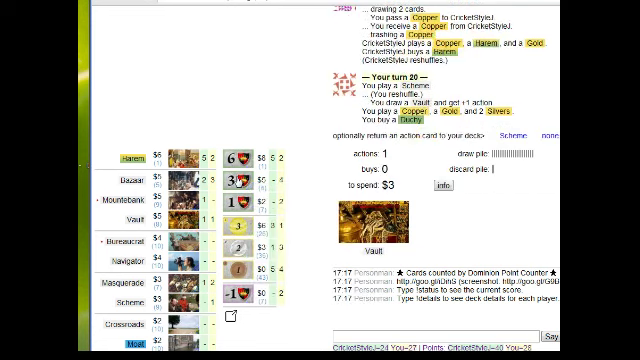
click(515, 136)
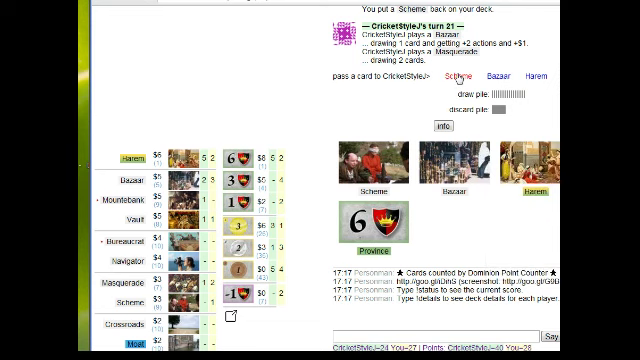
Pass Scheme to the opponent's Masquerade and send 'gg' in the game chat
click(459, 80)
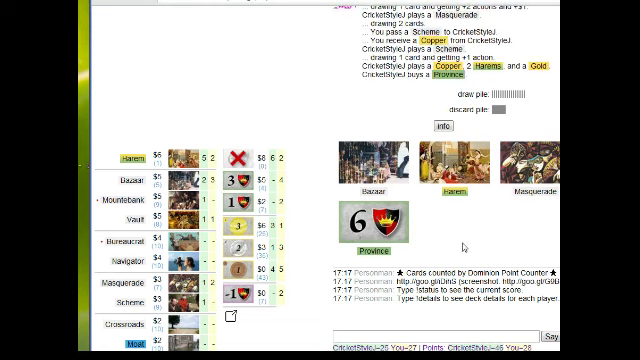
click(407, 339)
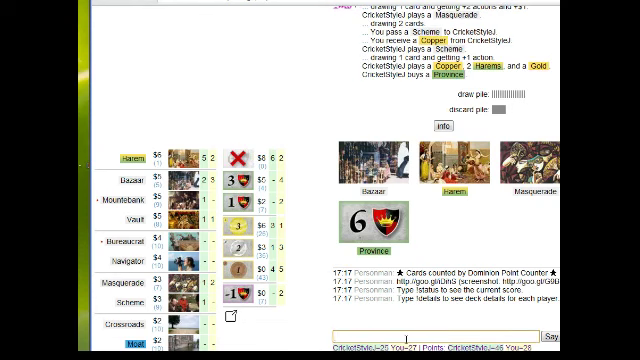
text(gg)
key(Return)
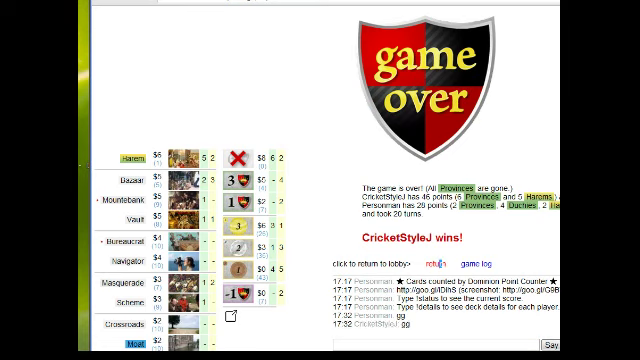
Use the 'return' link on the game-over screen to go back to the lobby
click(437, 264)
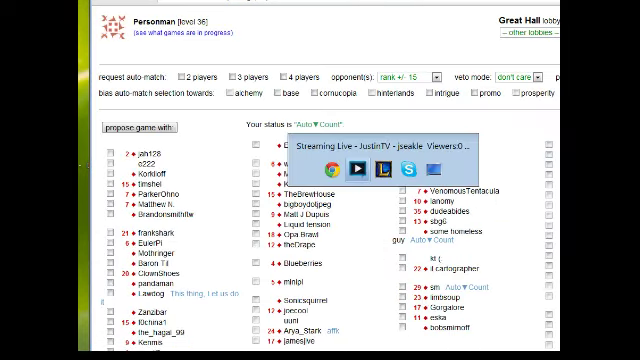